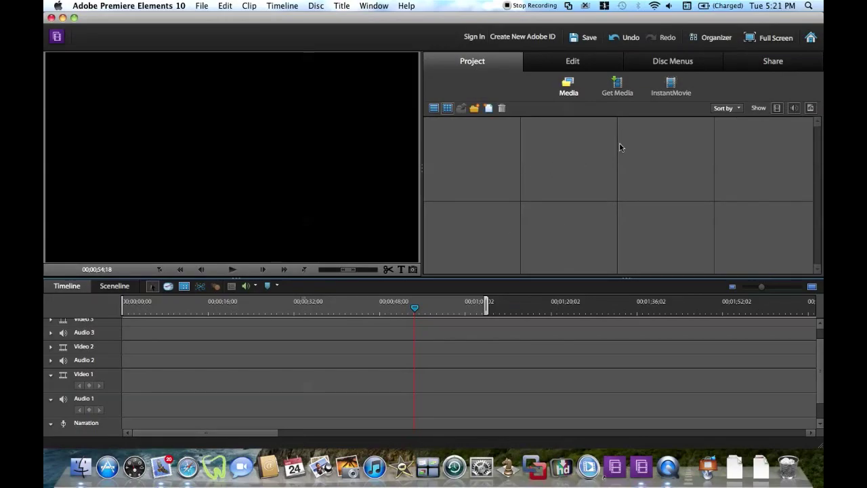
Step: Open a Finder window showing the home folder over the empty project
click(81, 460)
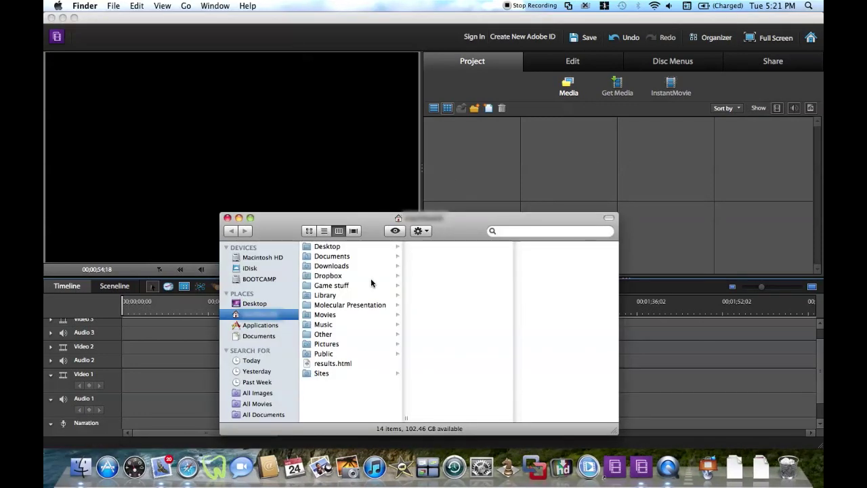
Step: Import the Killionaire gameplay clip from Game stuff > Tutorial > Example into the Media panel
click(339, 287)
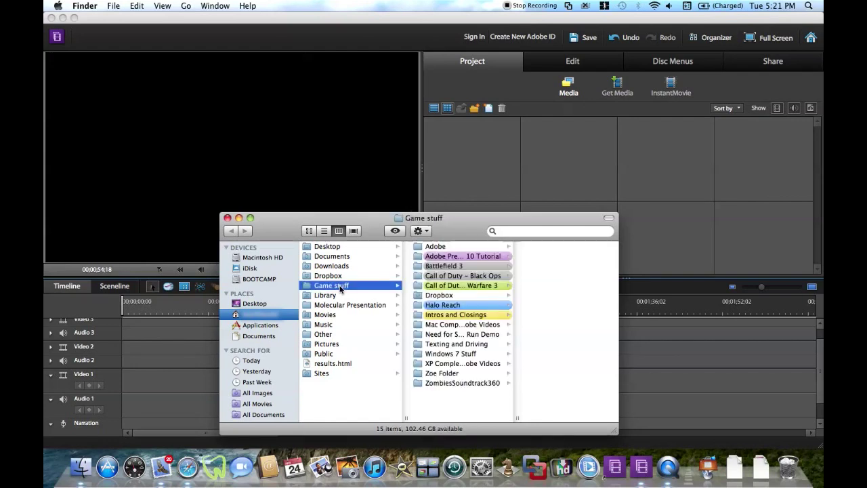
click(456, 257)
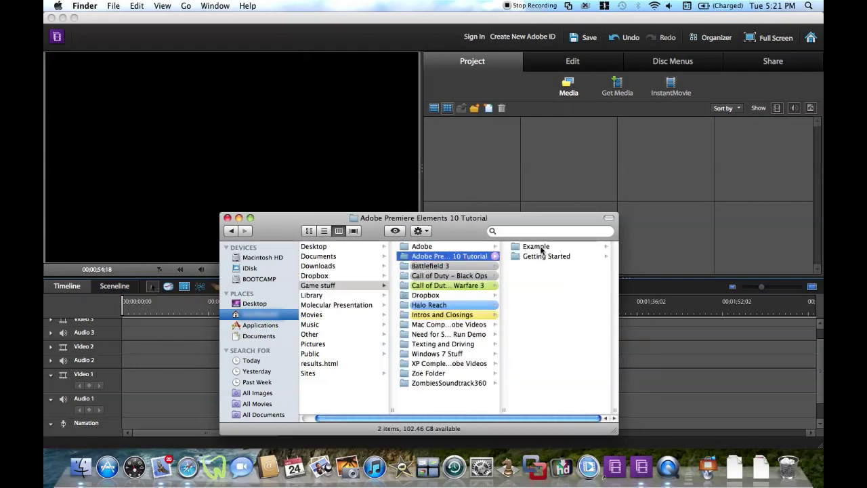
click(541, 248)
click(541, 248)
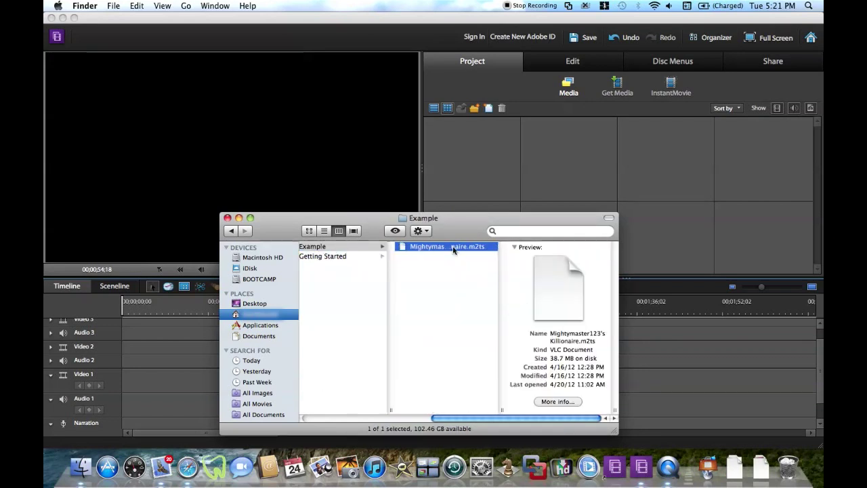
drag(453, 248, 479, 160)
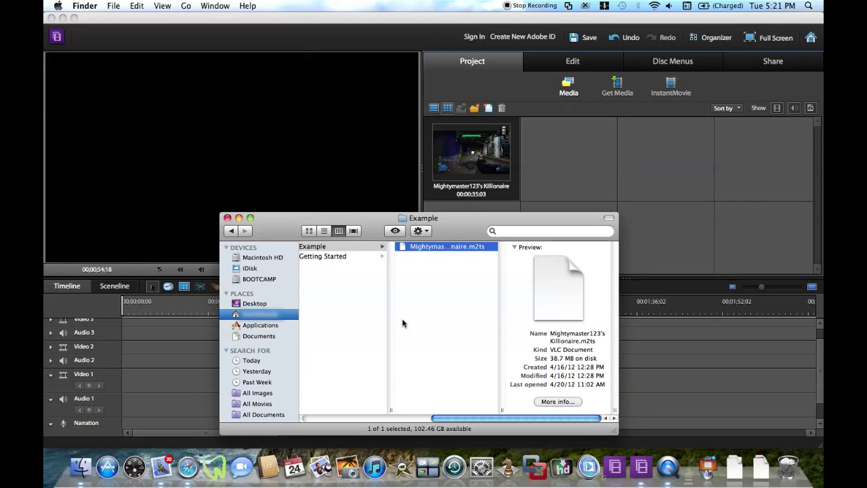
Step: Import the short Intro and Closing clips from Intros and Closings > Short, then minimize Finder
drag(459, 416, 372, 420)
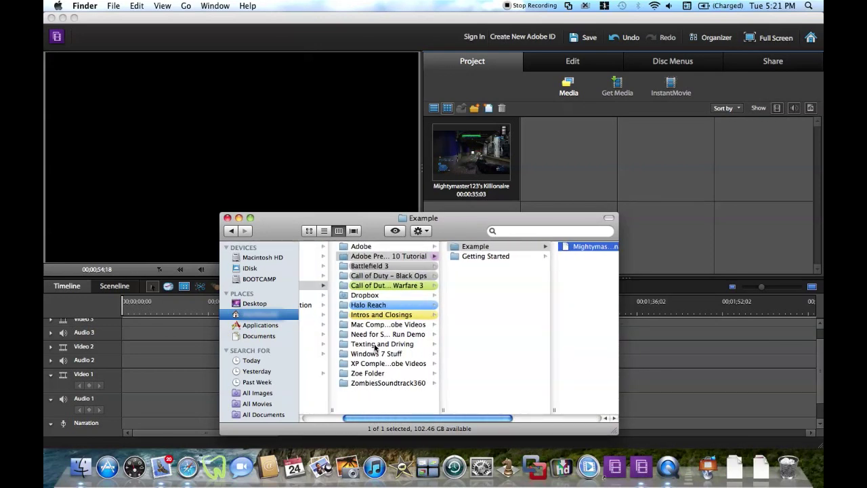
click(386, 315)
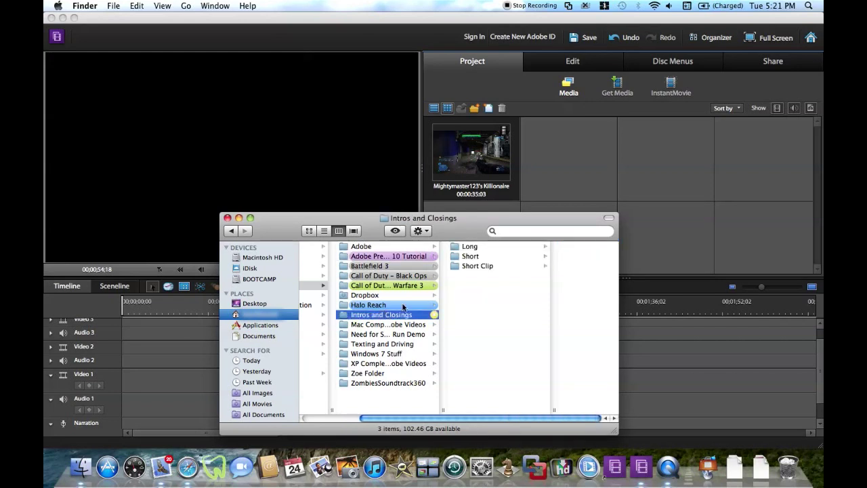
click(473, 257)
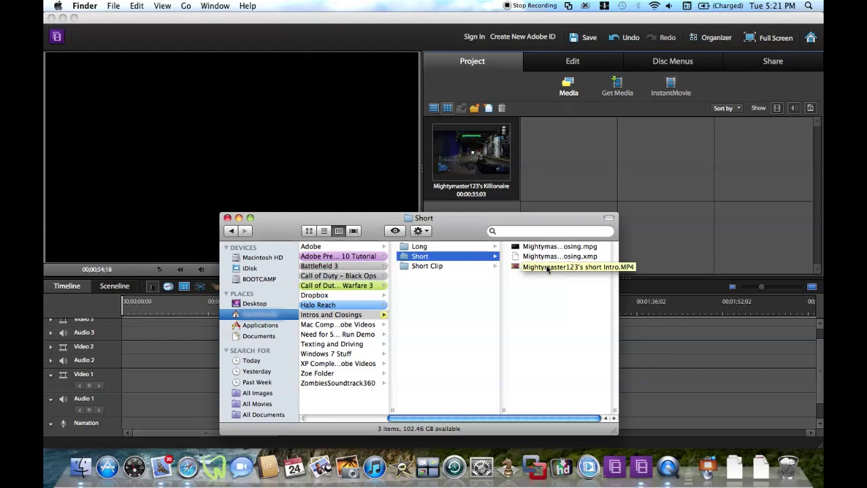
click(548, 267)
double_click(460, 267)
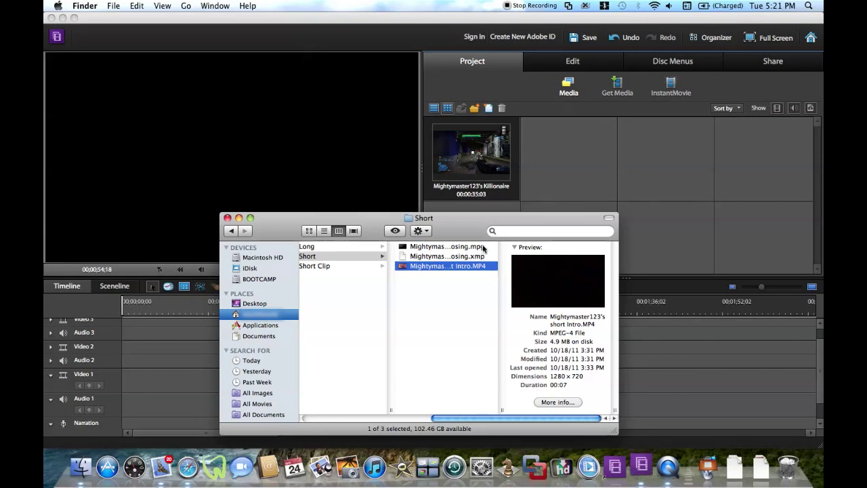
click(456, 246)
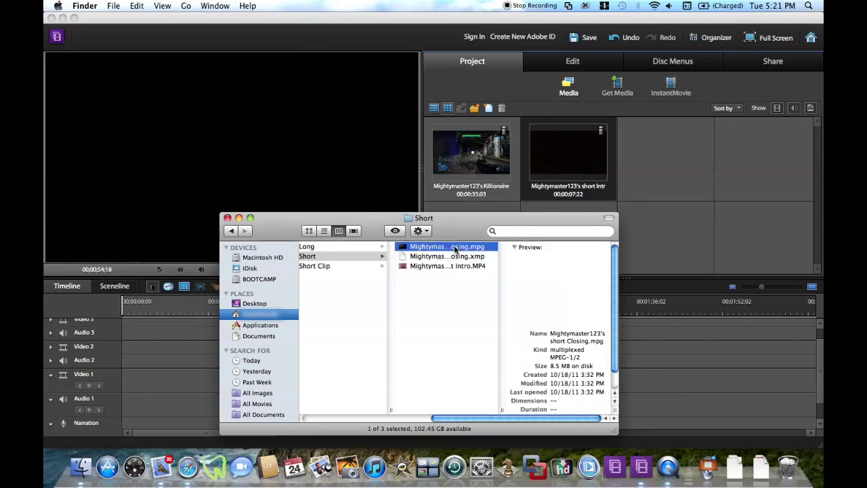
double_click(456, 248)
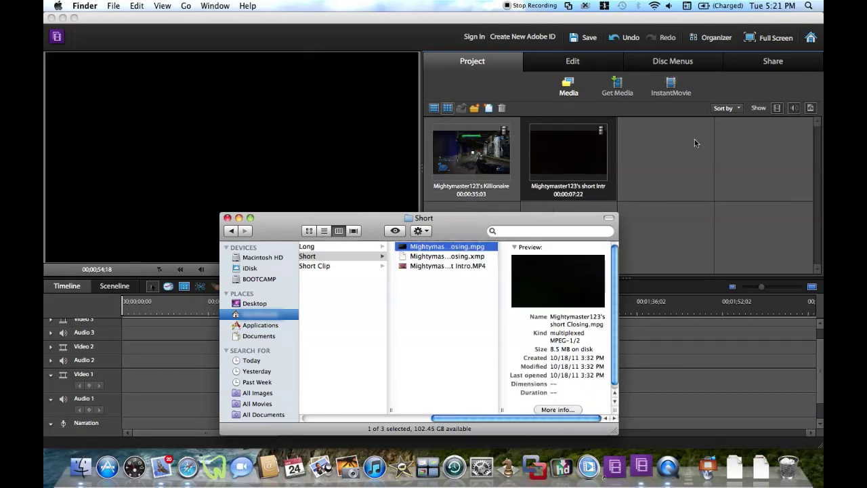
click(238, 218)
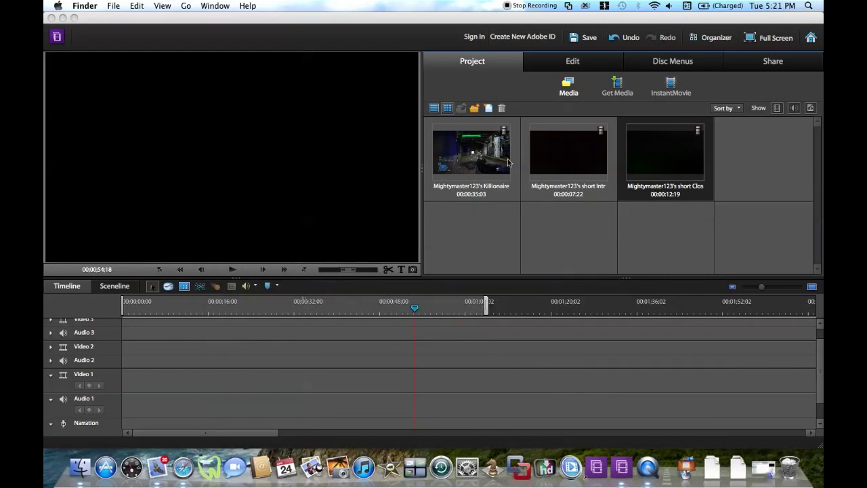
click(587, 221)
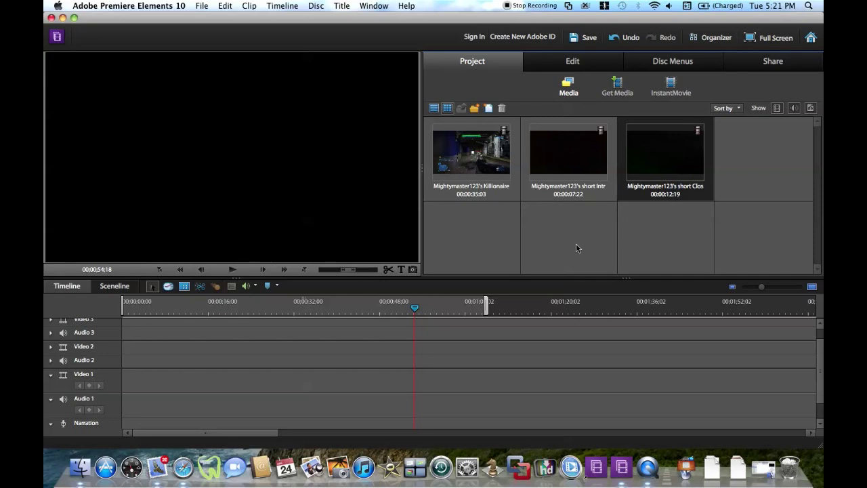
Step: Place the short Intro clip on Video 1, keeping current project settings, then Killionaire after it
click(576, 248)
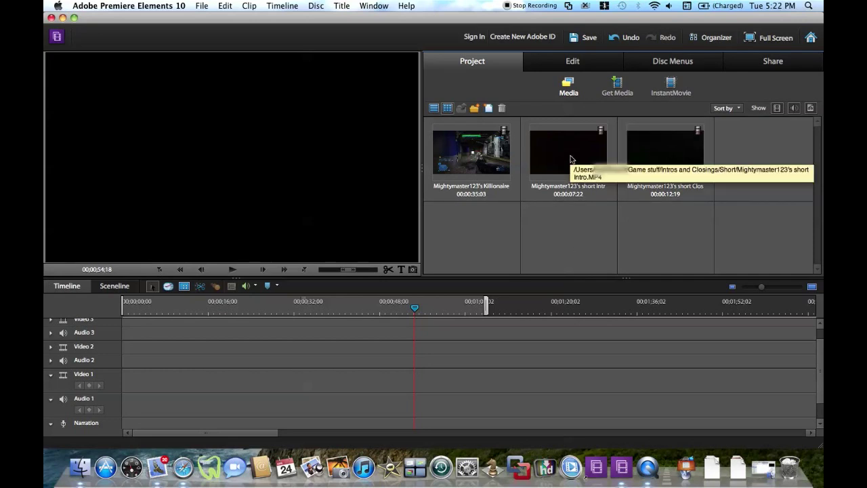
drag(565, 158, 218, 377)
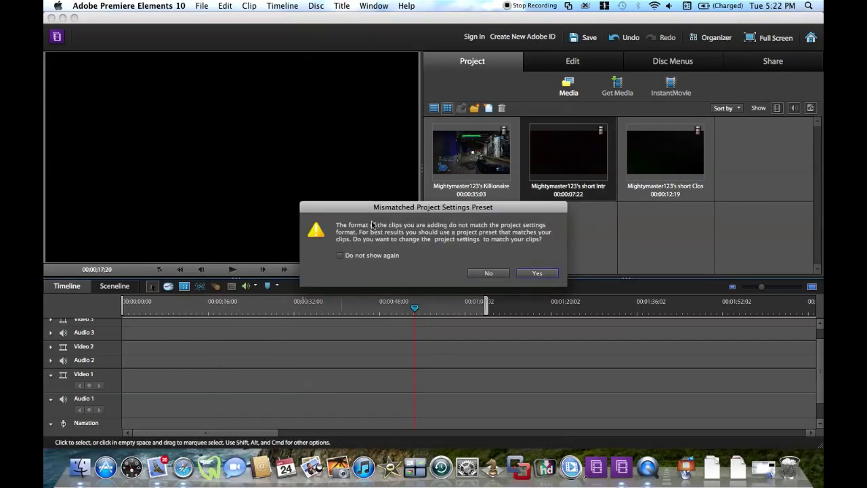
click(492, 273)
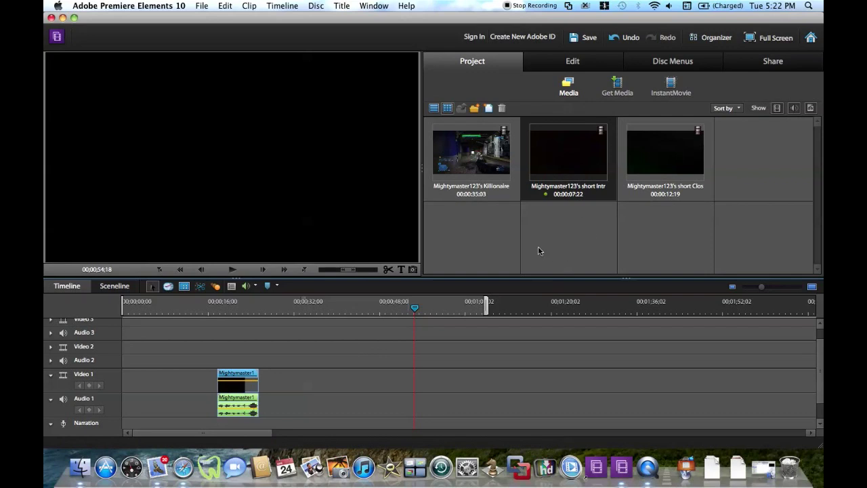
drag(473, 168, 271, 386)
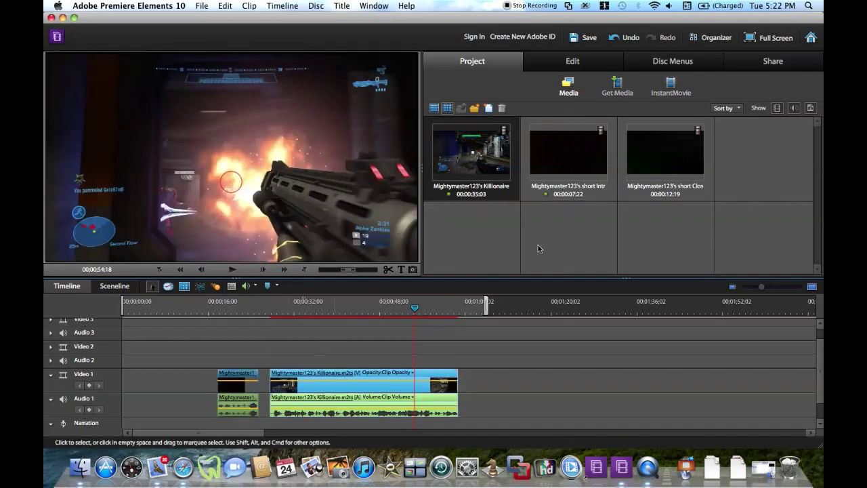
double_click(656, 162)
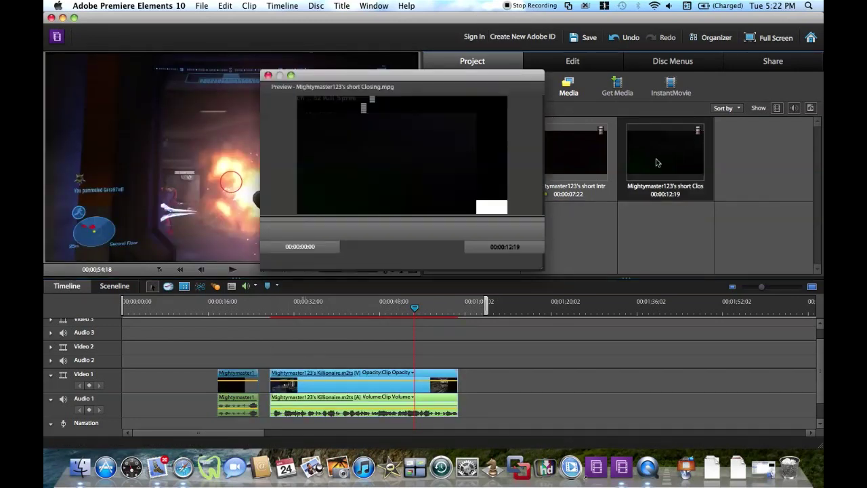
Step: Close the Closing clip preview and place that clip after Killionaire on Video 1
click(267, 75)
drag(691, 156, 485, 377)
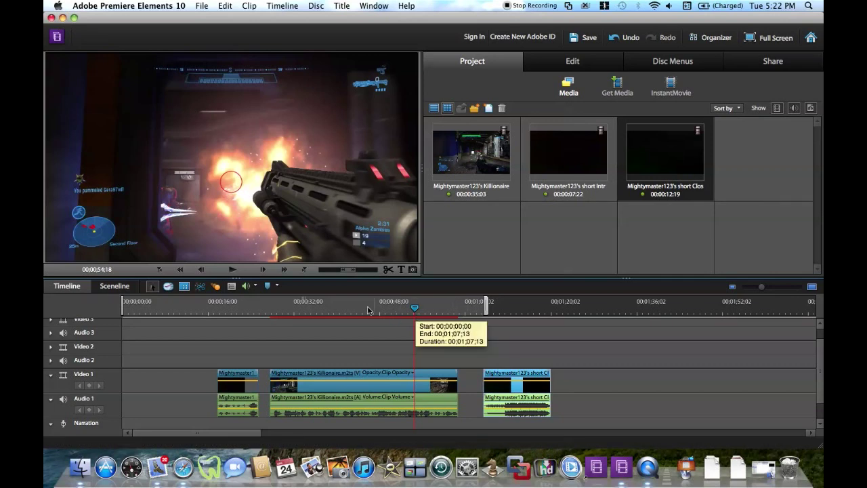
Step: Delete the three gaps so the clips join from time zero, then park the playhead
click(266, 386)
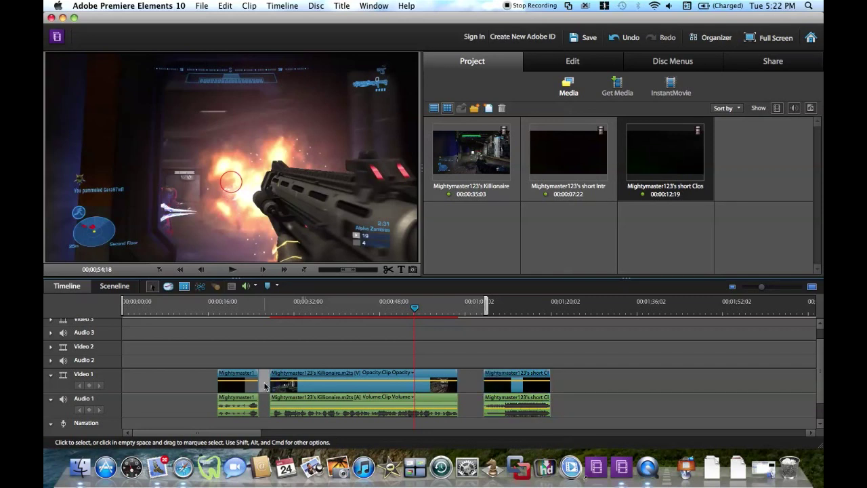
key(Delete)
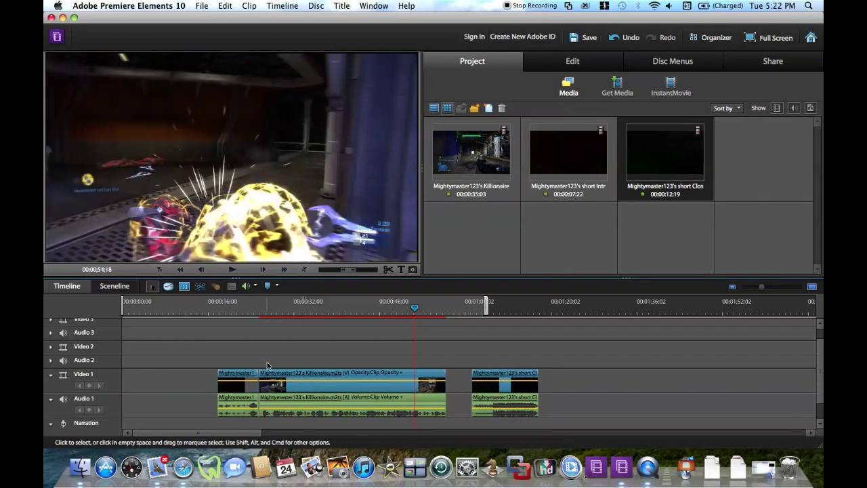
click(455, 371)
key(Delete)
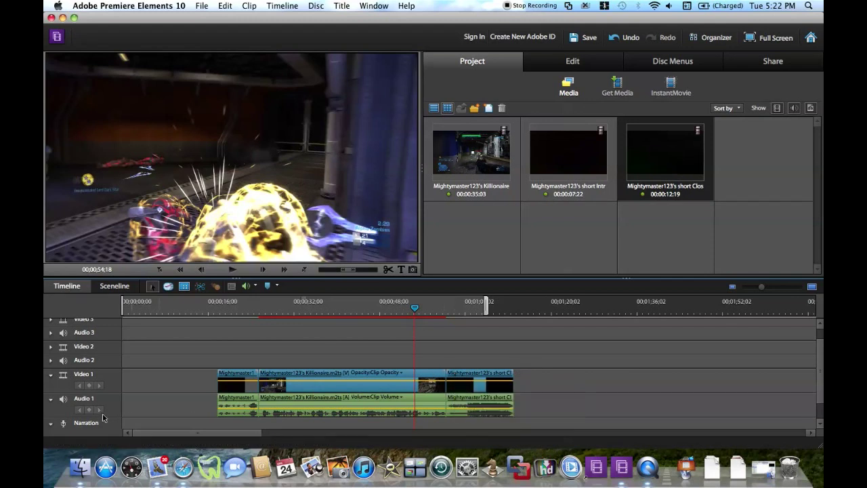
click(149, 385)
key(Delete)
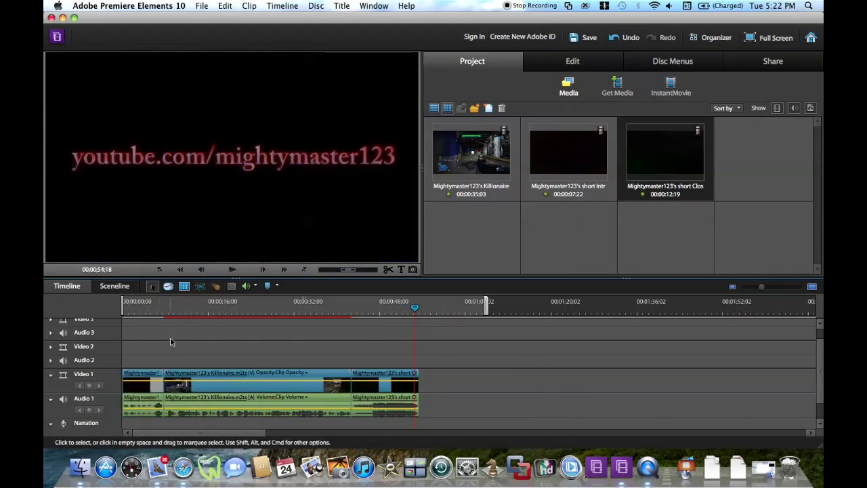
click(178, 311)
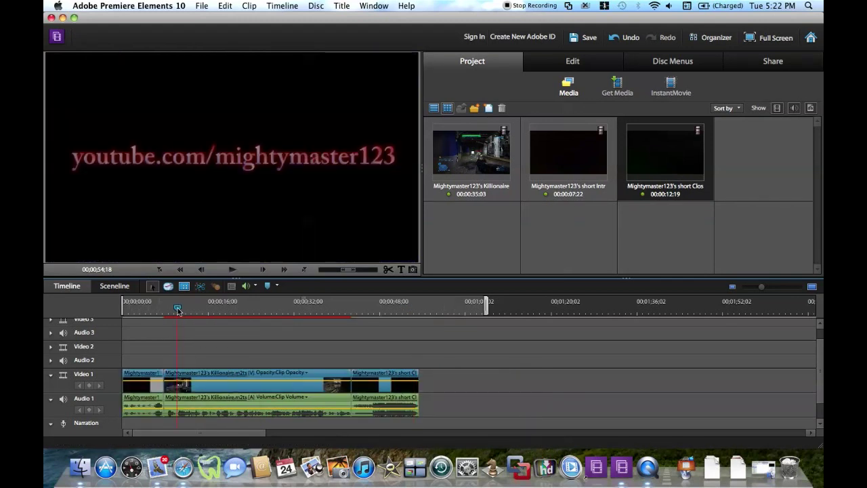
mouse_move(179, 311)
mouse_down()
mouse_move(210, 311)
mouse_move(184, 310)
mouse_up()
Step: Render the work area and preview the joined timeline from the intro title into gameplay
key(Return)
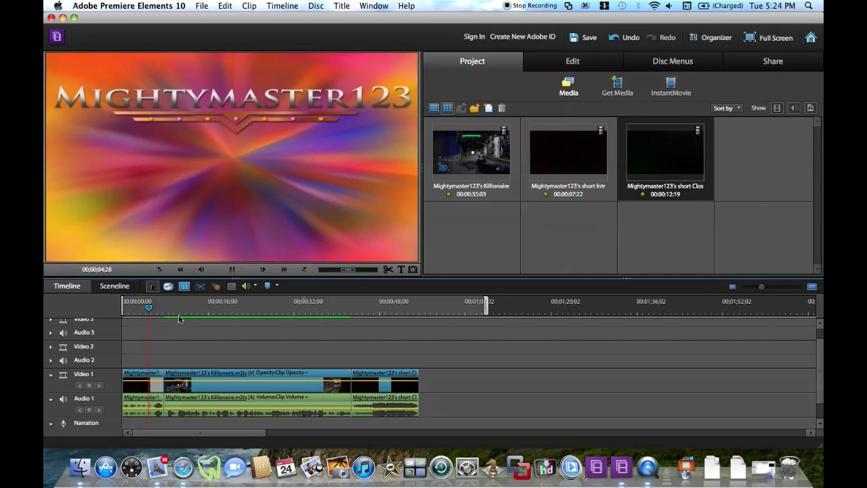
key(space)
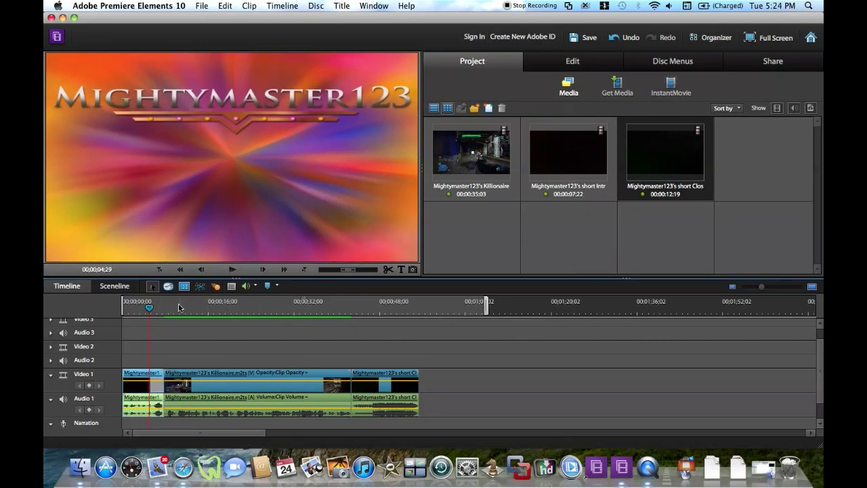
drag(171, 308, 190, 302)
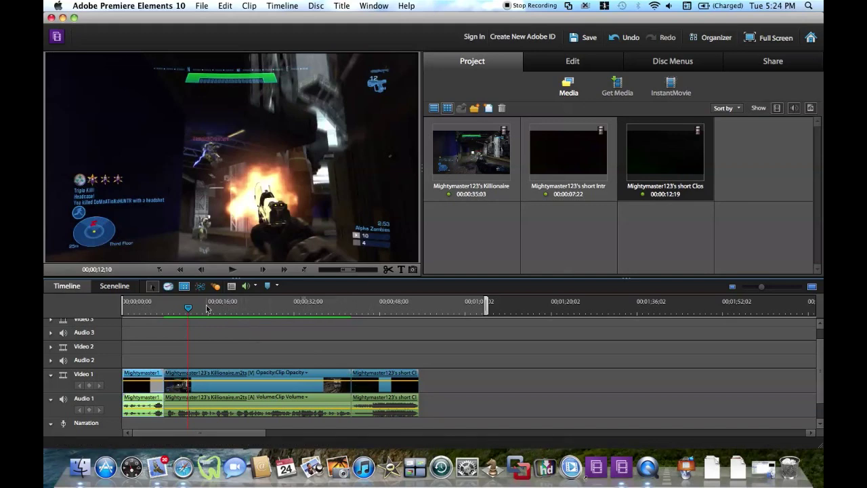
mouse_move(190, 309)
mouse_down()
mouse_move(209, 311)
mouse_move(178, 313)
mouse_up()
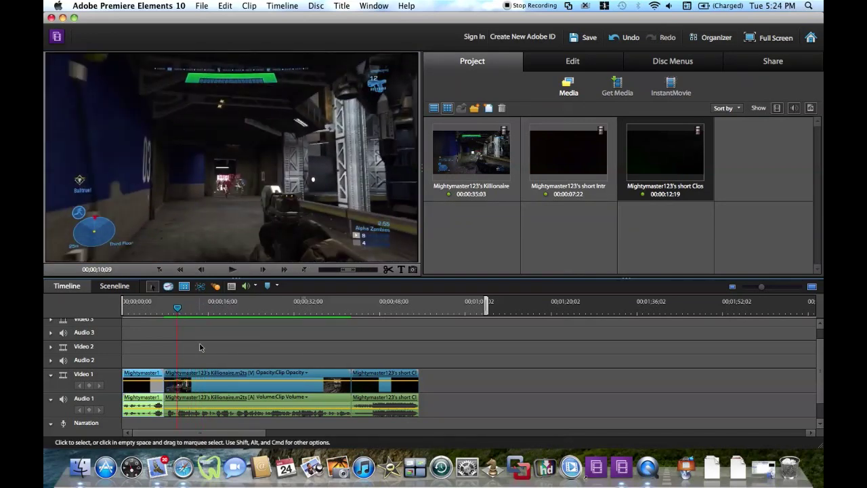
click(574, 61)
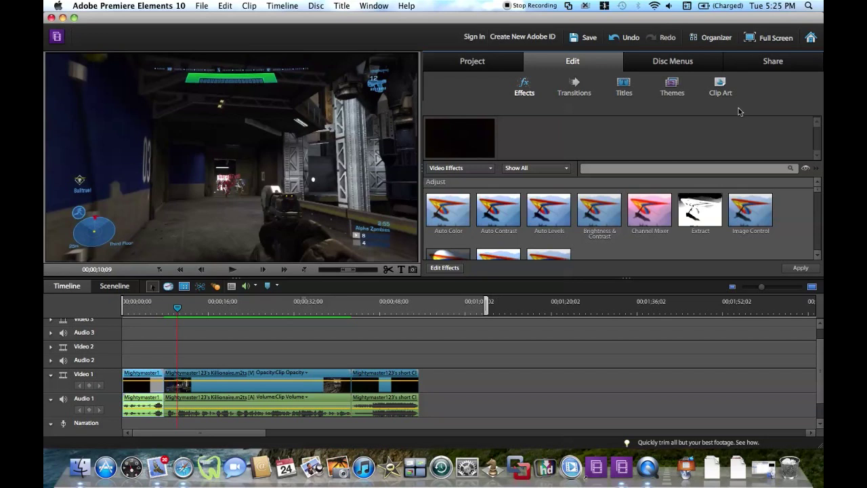
Step: Find NewBlue Art Blends Metallic - Gold and drop it on the gameplay-to-closing edit point
click(576, 90)
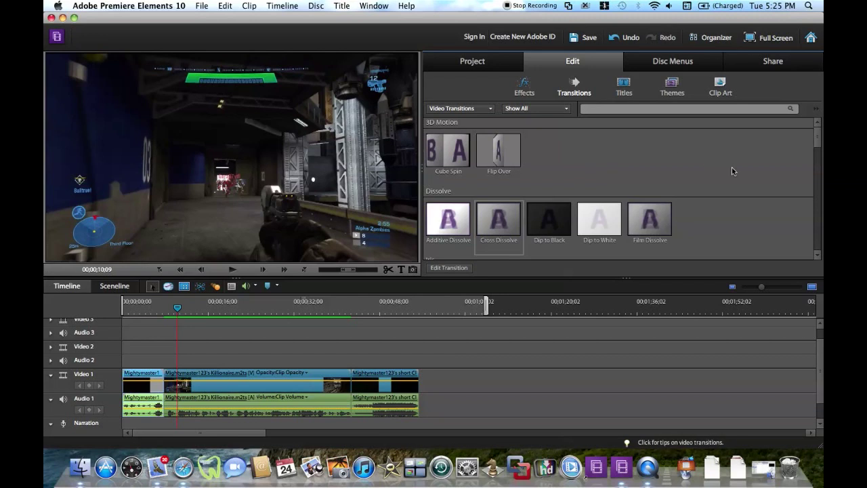
scroll(731, 168, down, 1)
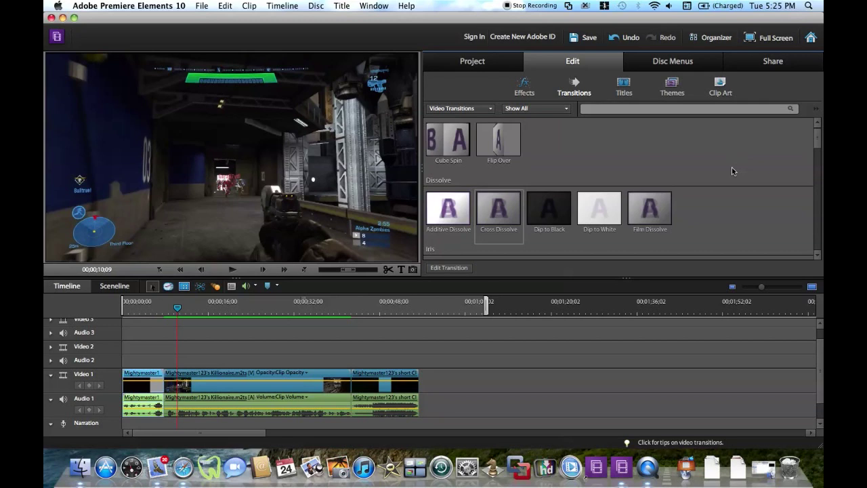
click(817, 122)
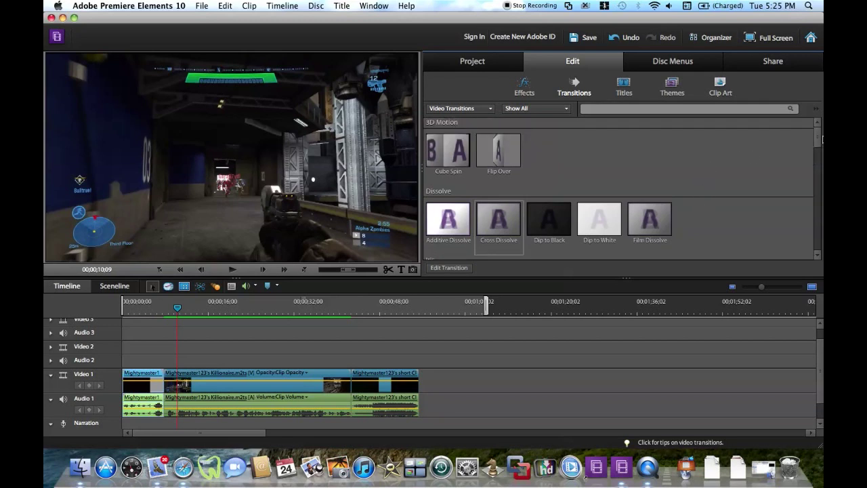
mouse_move(819, 138)
mouse_down()
mouse_move(821, 180)
mouse_move(821, 149)
mouse_up()
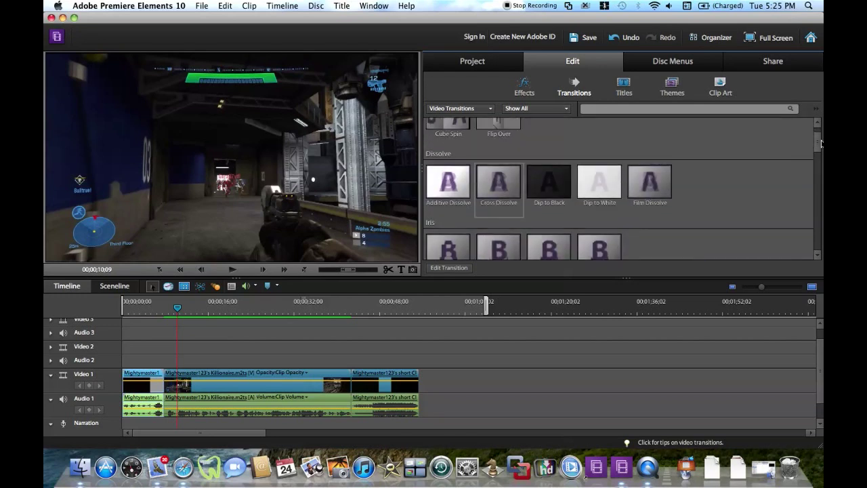
drag(822, 142, 822, 192)
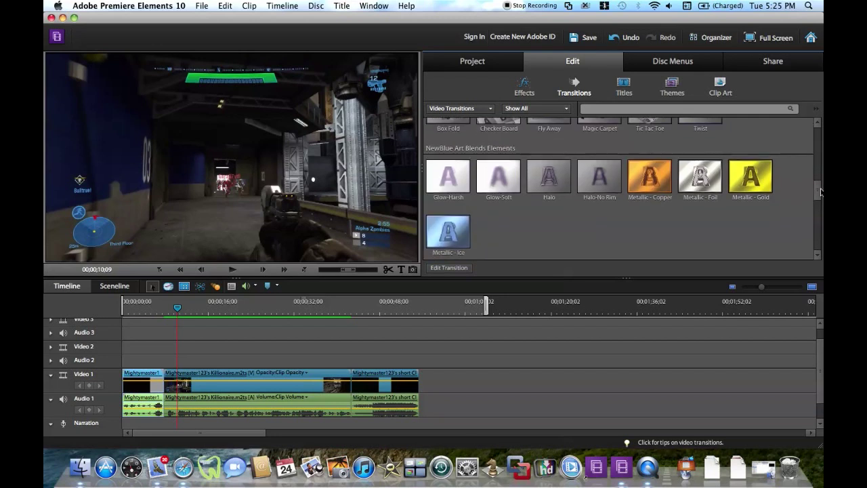
drag(759, 181, 351, 390)
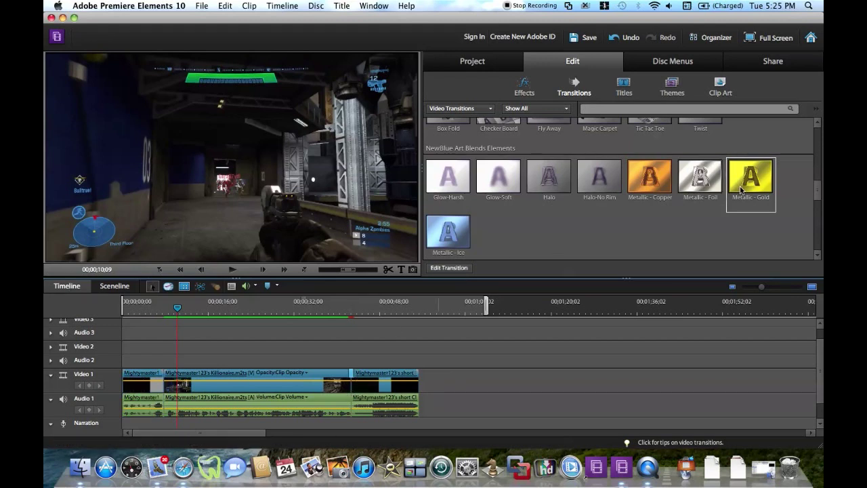
Step: Add Metallic - Gold at the intro-to-gameplay edit point and return the playhead there
drag(742, 191, 168, 383)
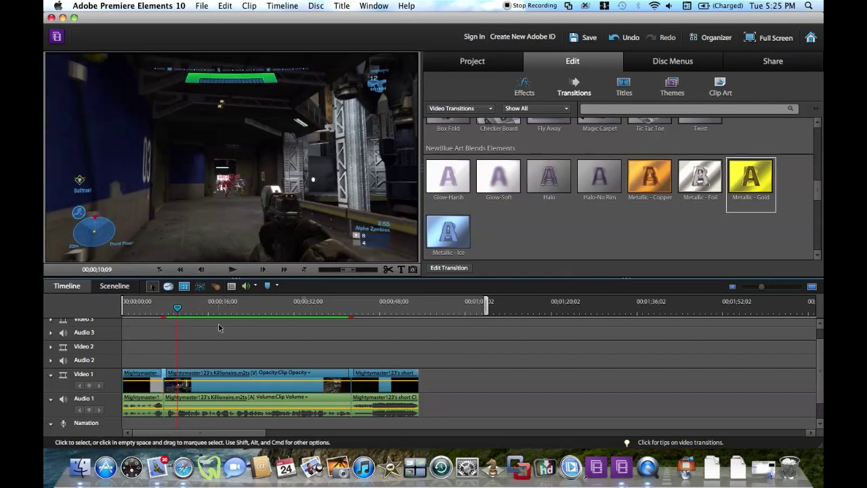
drag(178, 310, 157, 310)
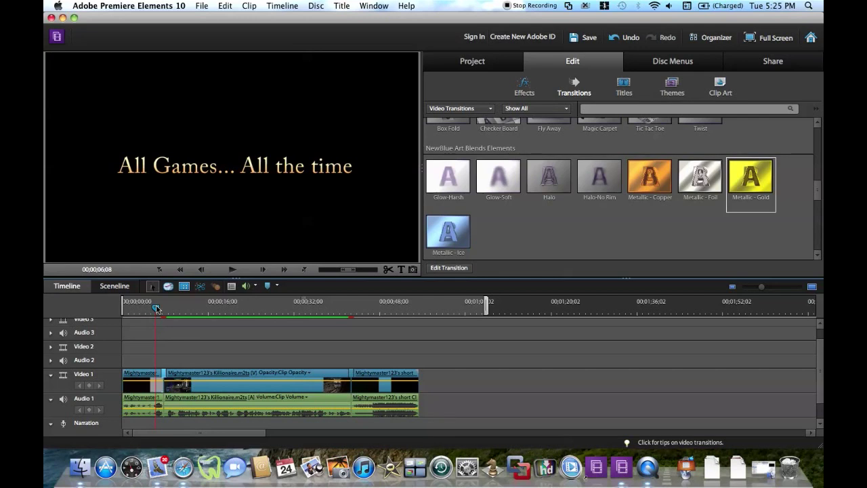
Step: Preview the first transition, then render previews from just before it
key(space)
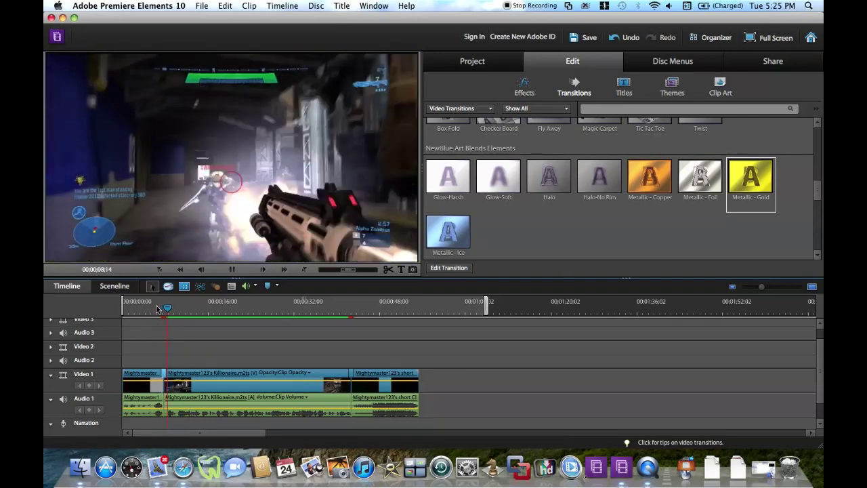
key(space)
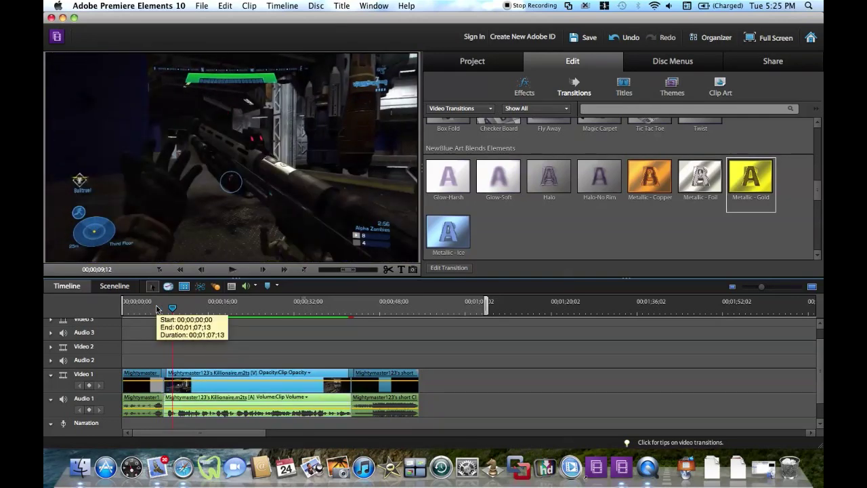
click(164, 308)
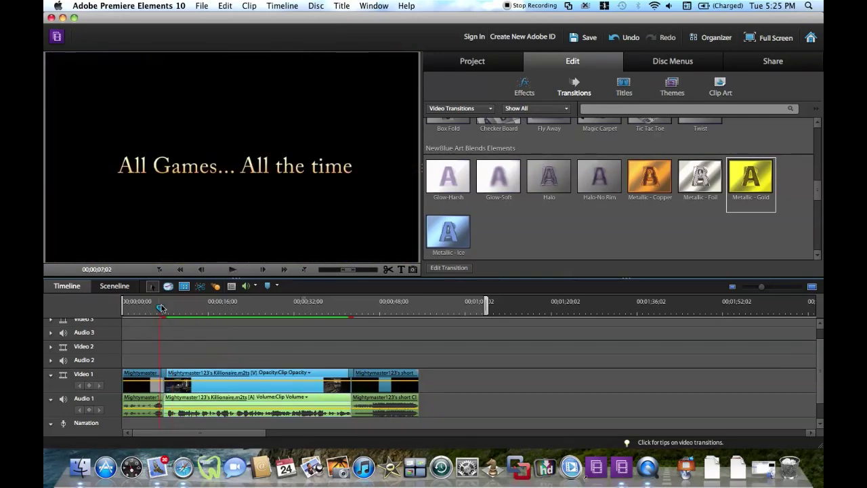
drag(163, 309, 160, 308)
key(Return)
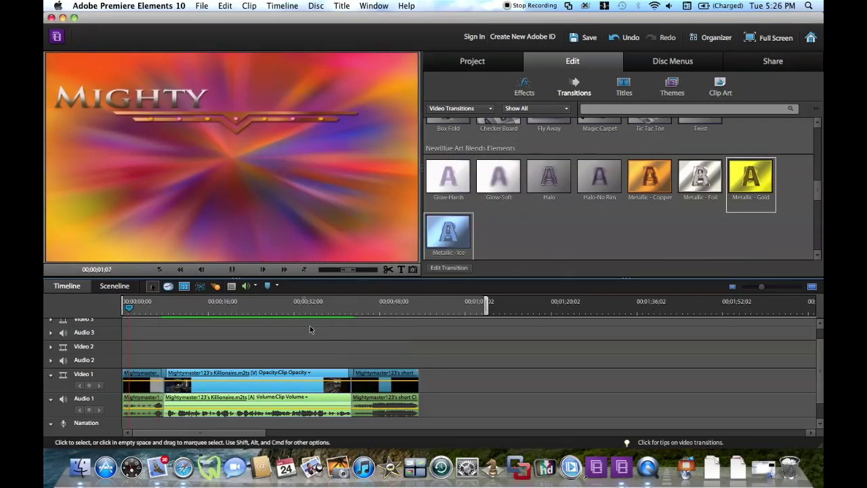
Step: Save the project and play the timeline from the intro start into the gameplay
key(super+s)
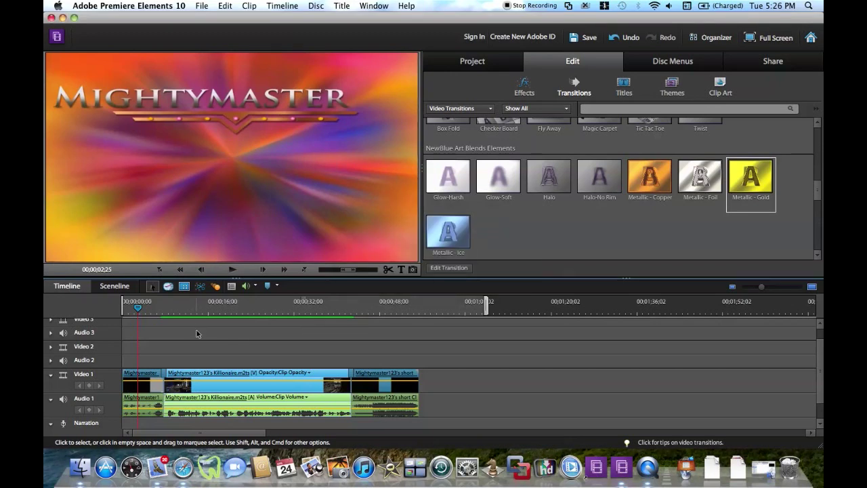
click(138, 312)
key(space)
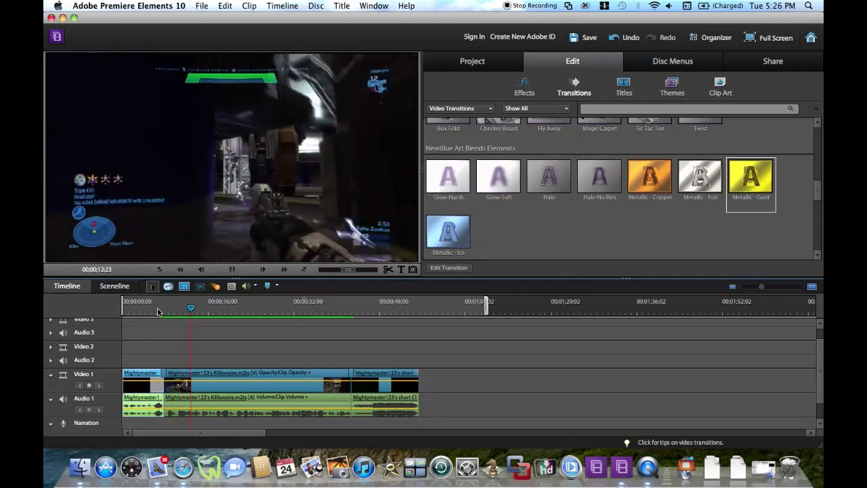
key(space)
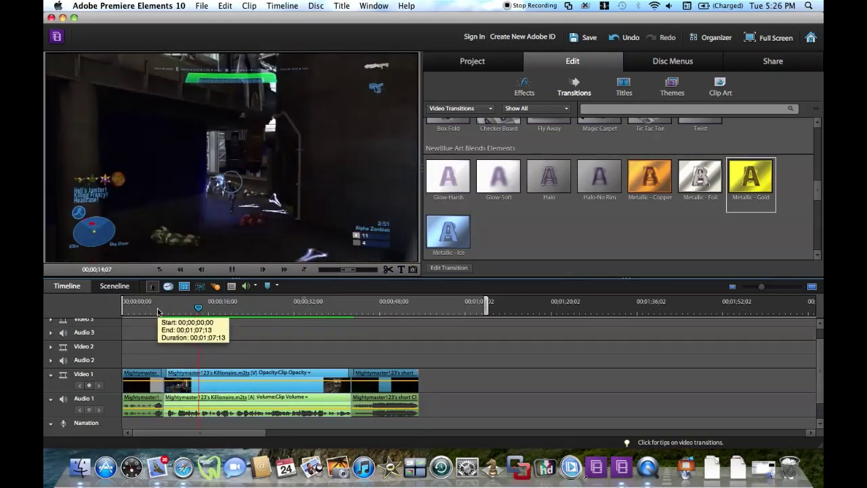